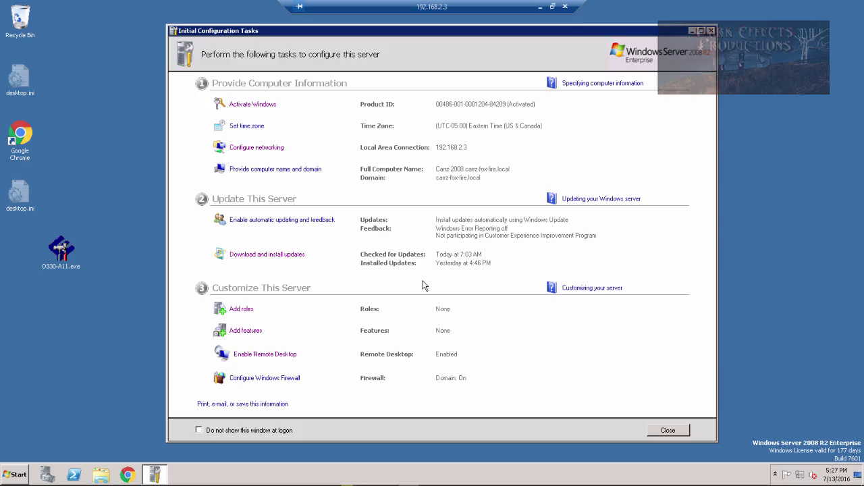
Start adding server roles, select Web Server (IIS) and DNS Server, and proceed to the IIS role services.
click(241, 310)
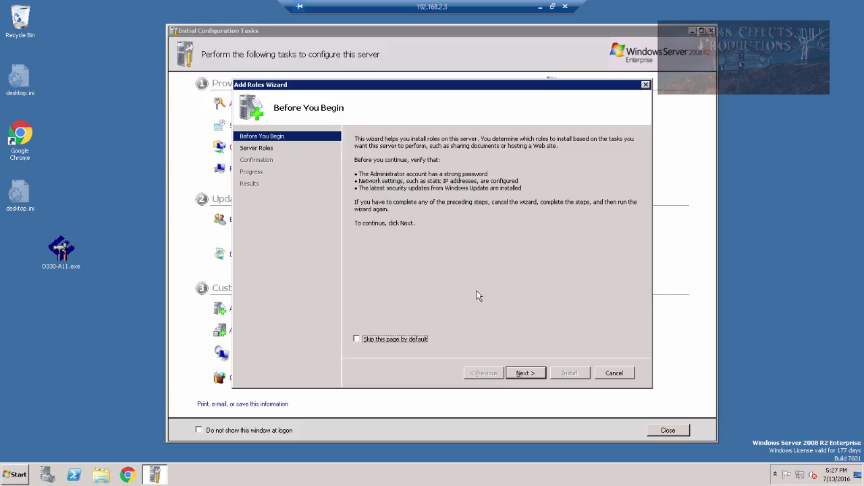
click(521, 373)
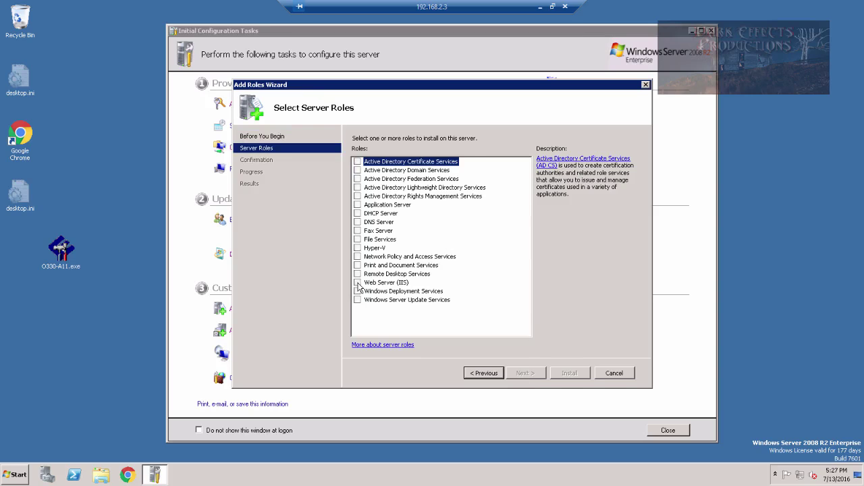
click(358, 283)
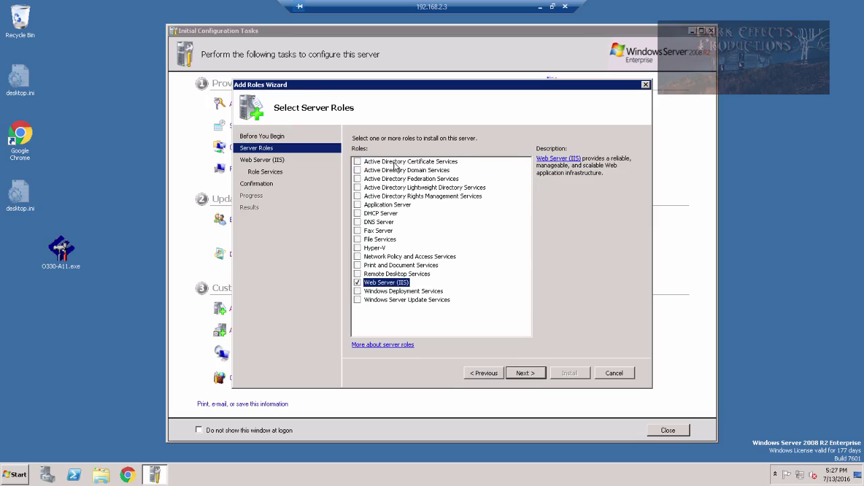
click(358, 222)
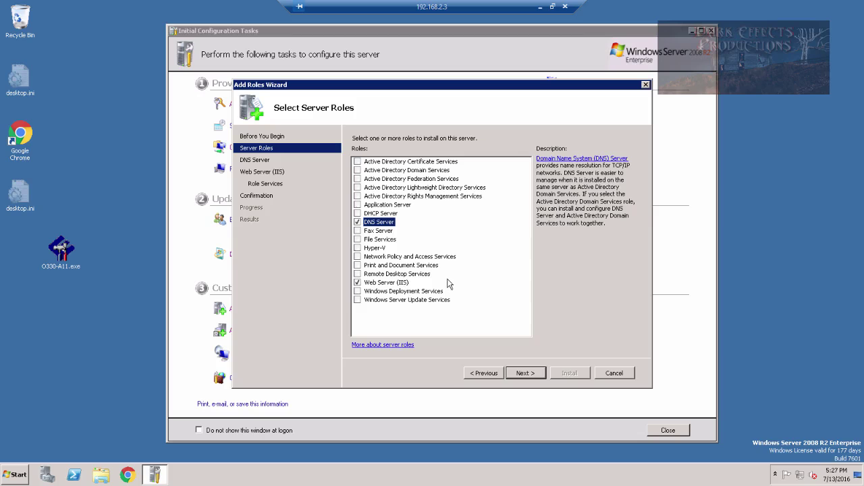
click(529, 377)
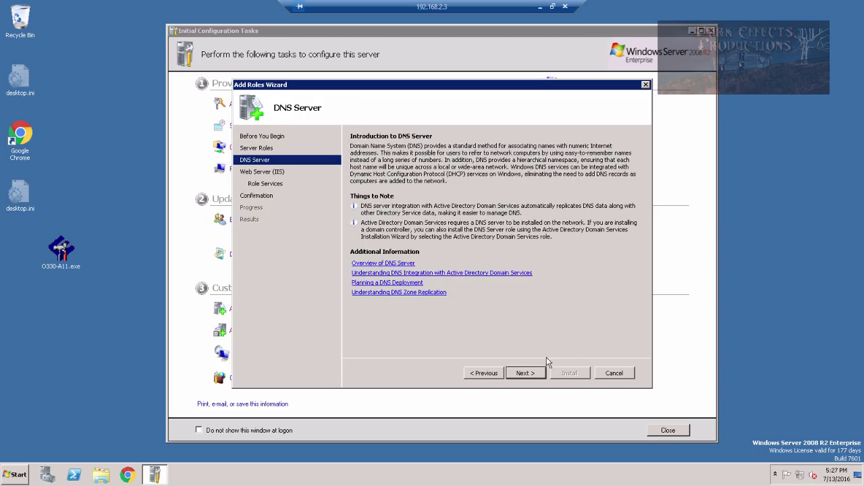
click(524, 374)
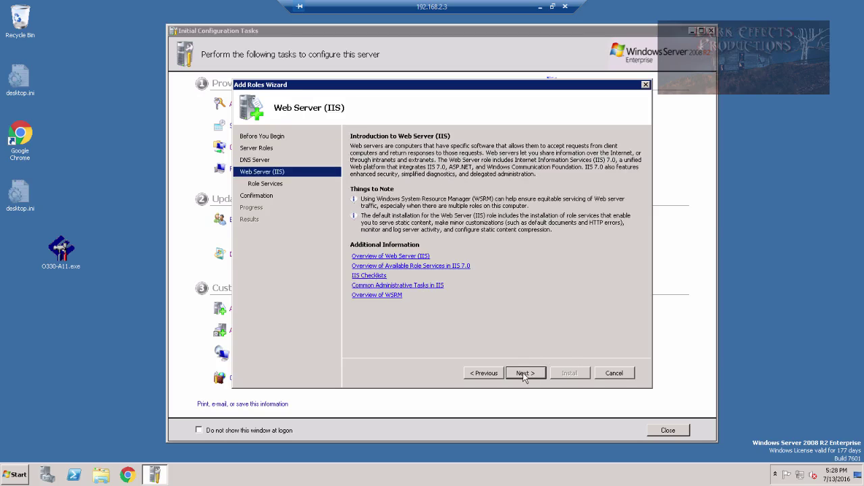
click(524, 374)
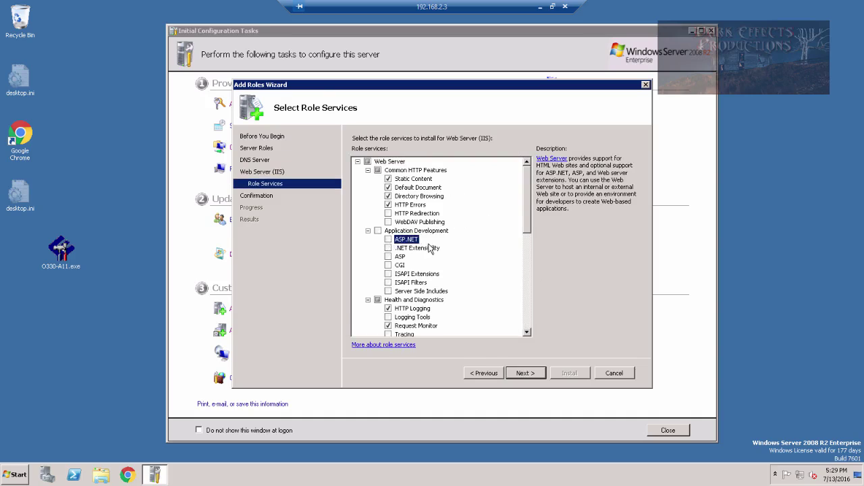
Select the ASP.NET role service with its required role services, plus ASP, under Application Development.
click(388, 239)
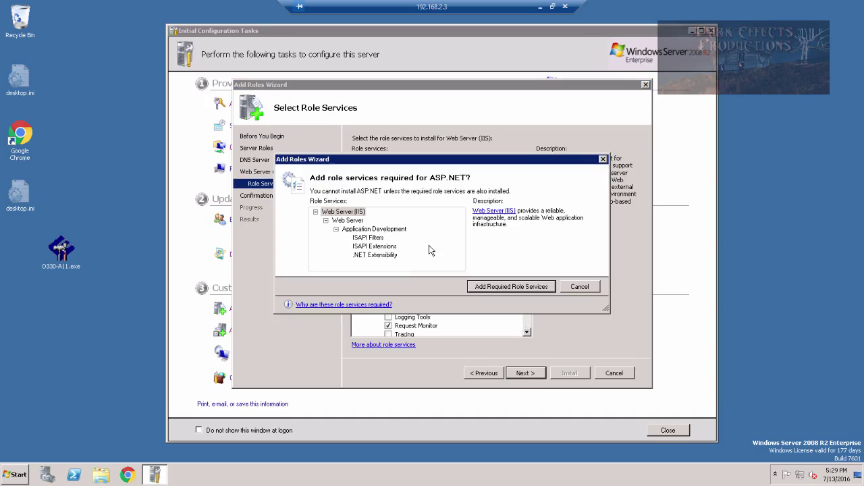
click(517, 287)
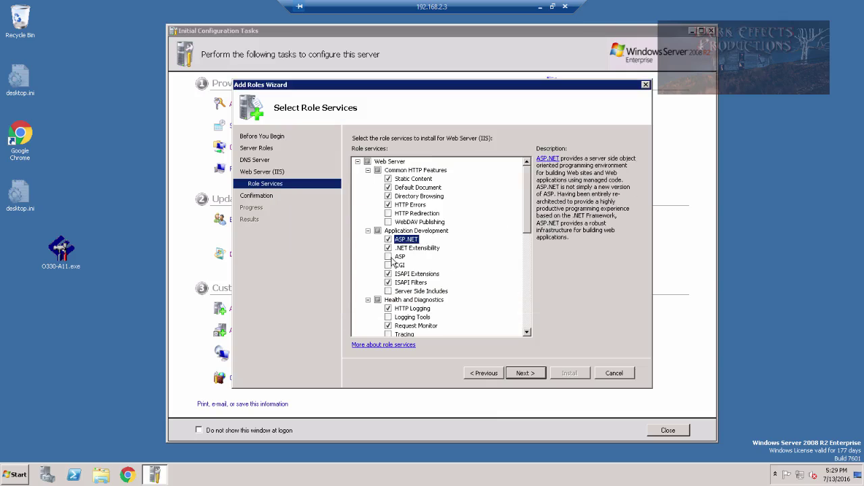
click(388, 257)
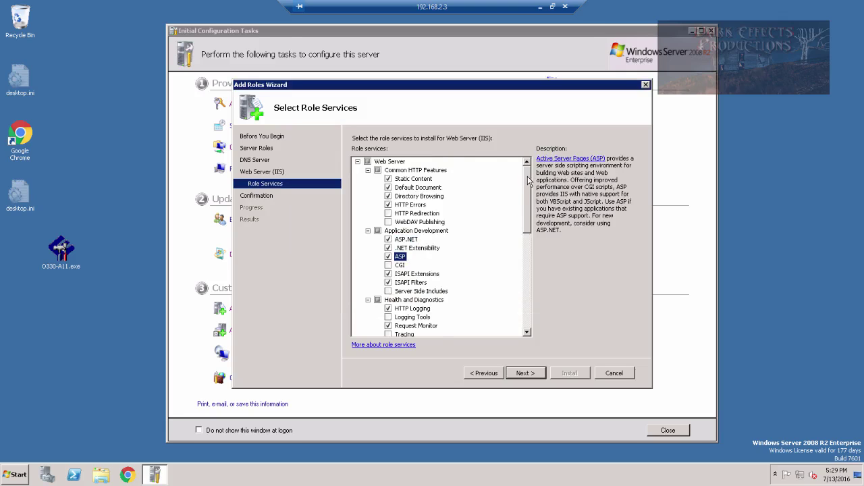
Select IIS 6 Management Compatibility, IIS Management Scripts and Tools, and Management Service under Management Tools.
drag(527, 179, 527, 214)
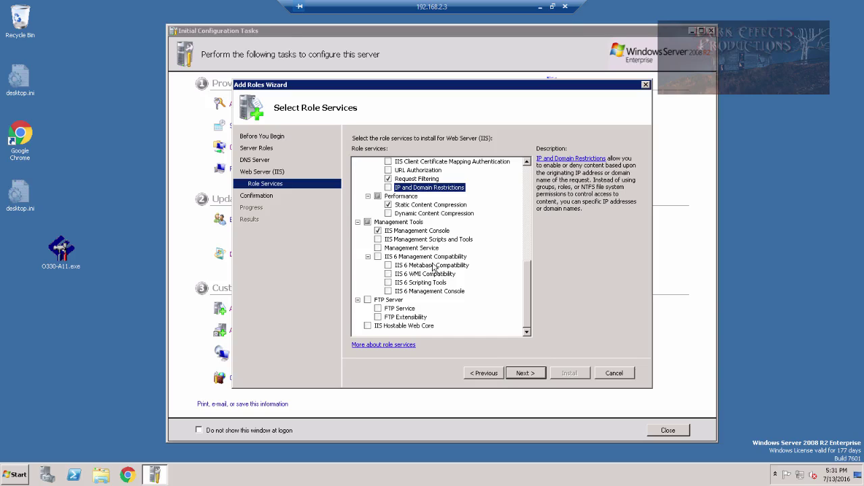
click(378, 258)
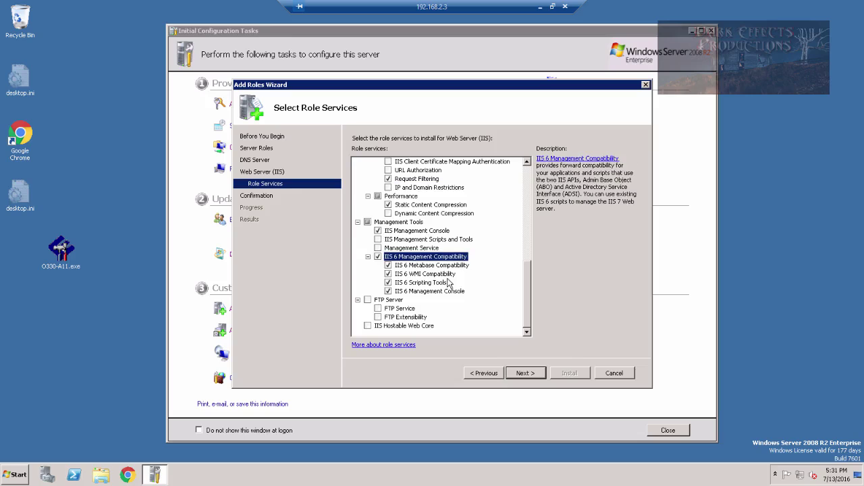
click(377, 240)
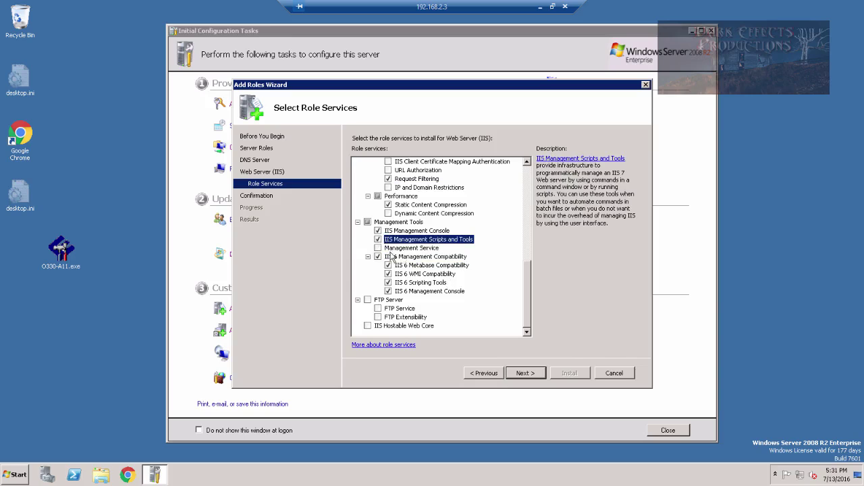
click(379, 248)
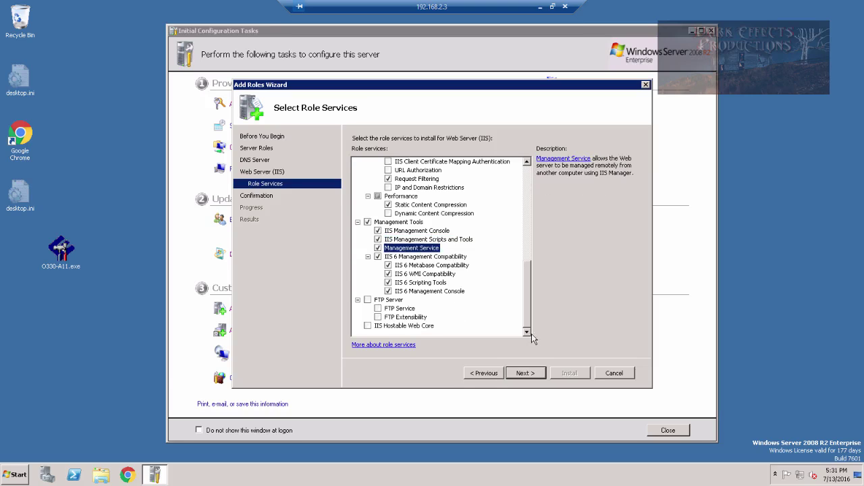
Review the installation selections, install the chosen roles and role services, and close the wizard.
click(526, 373)
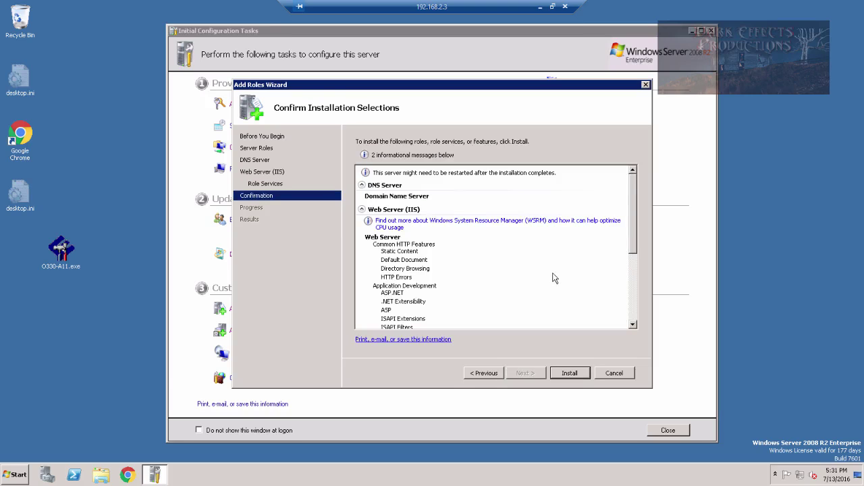
scroll(634, 241, down, 5)
scroll(635, 272, down, 1)
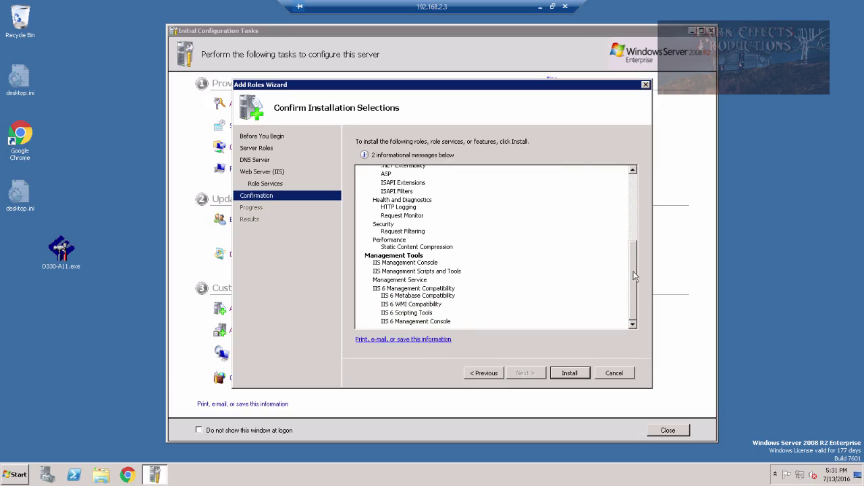
scroll(634, 272, up, 6)
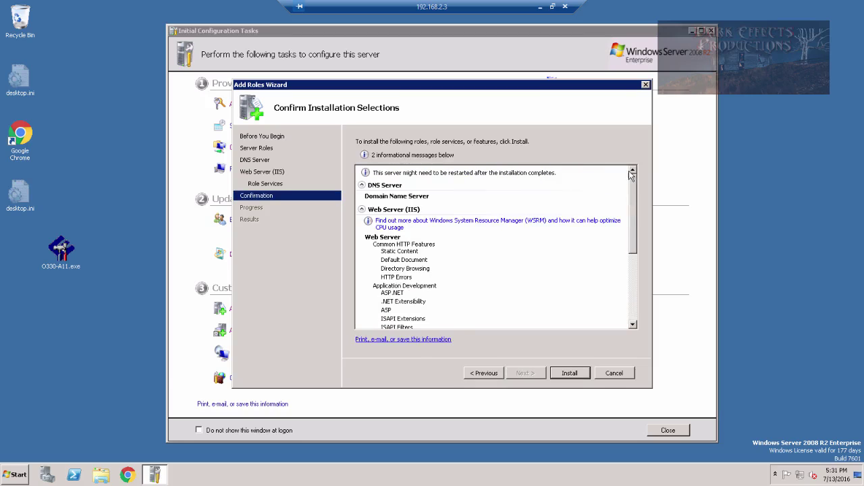
click(569, 373)
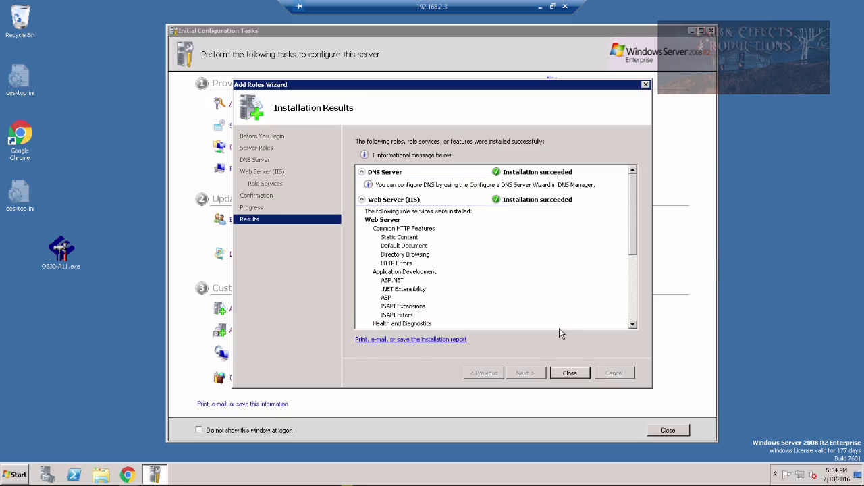
click(572, 373)
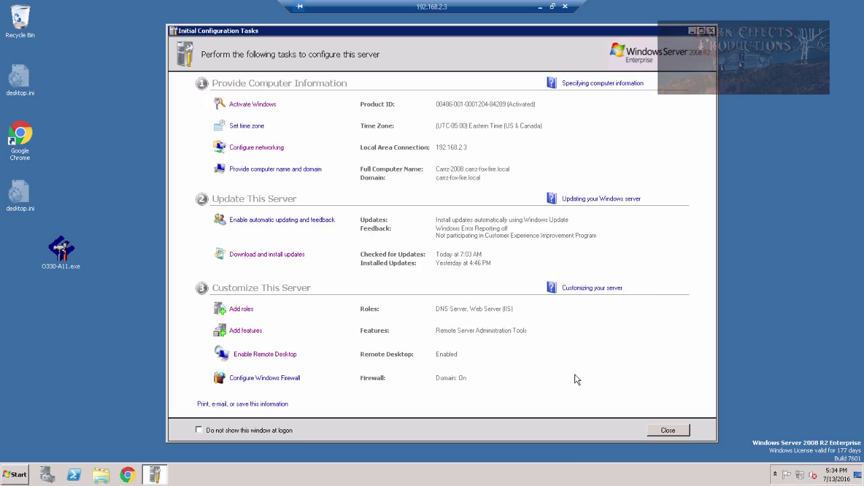
Pin Internet Information Services (IIS) Manager to the Start menu and open the CARRZ-2008 server home in it.
click(692, 31)
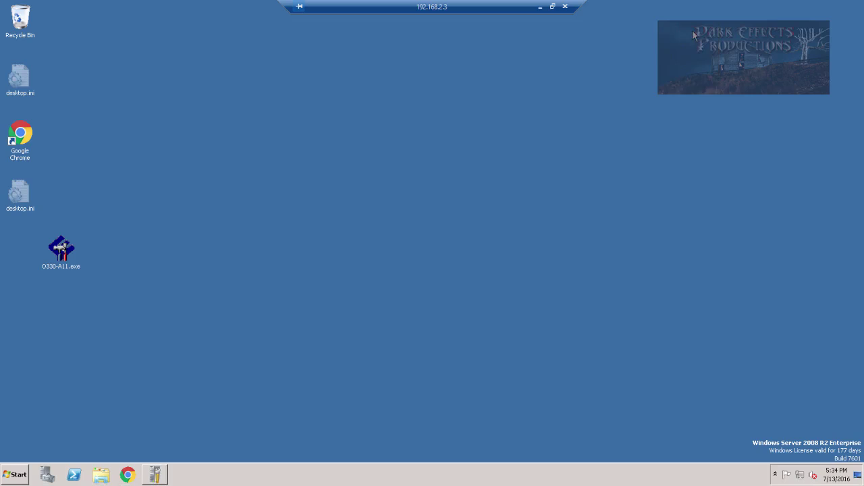
click(16, 474)
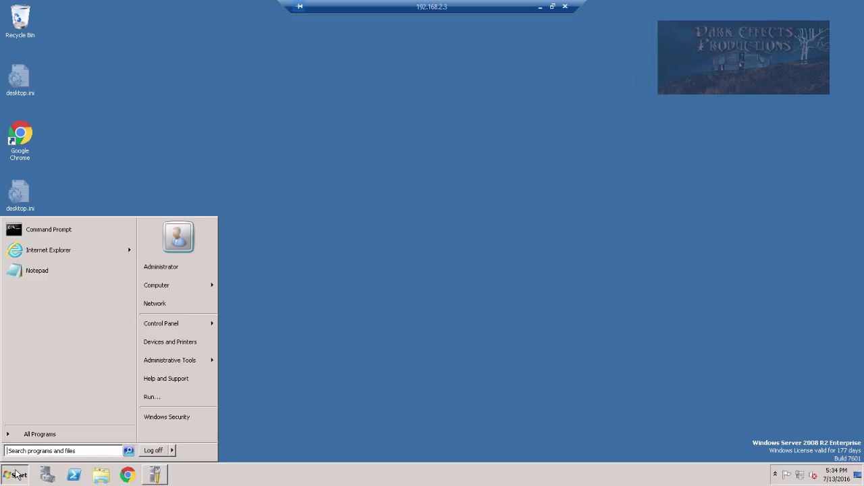
mouse_move(197, 367)
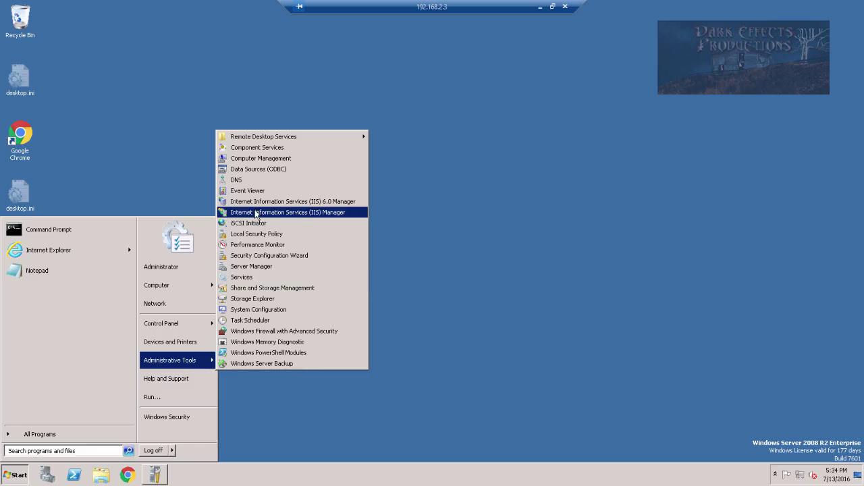
drag(255, 213, 83, 337)
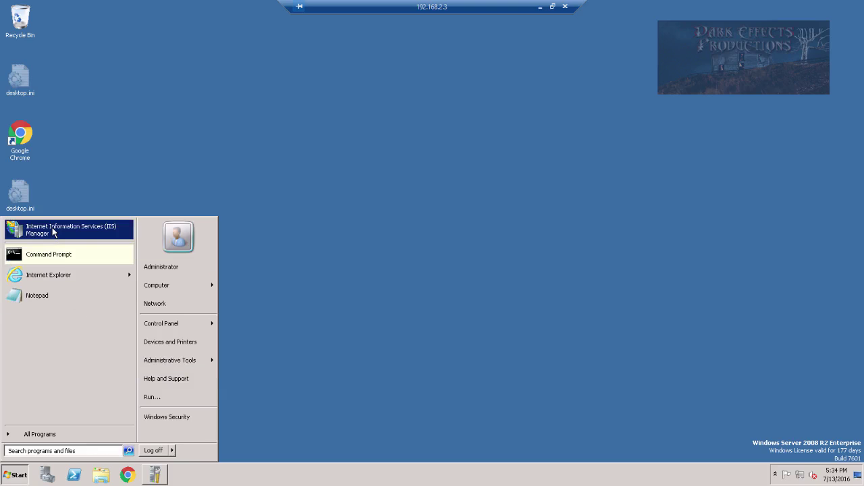
click(411, 216)
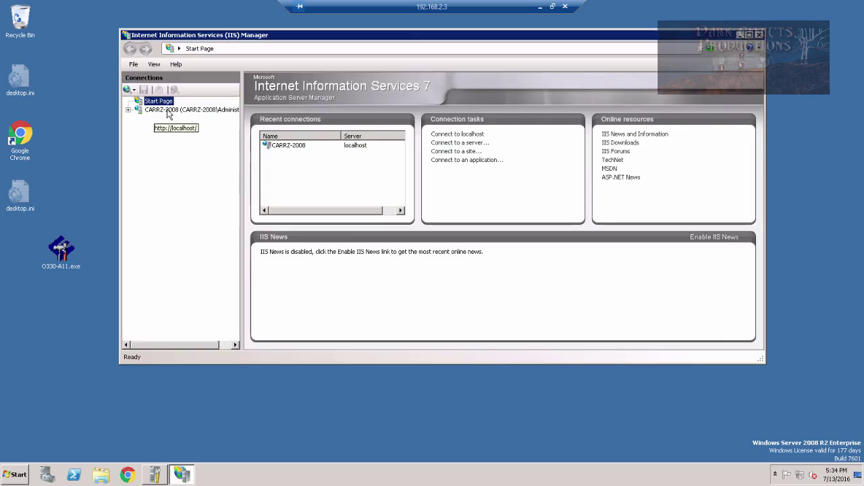
click(167, 110)
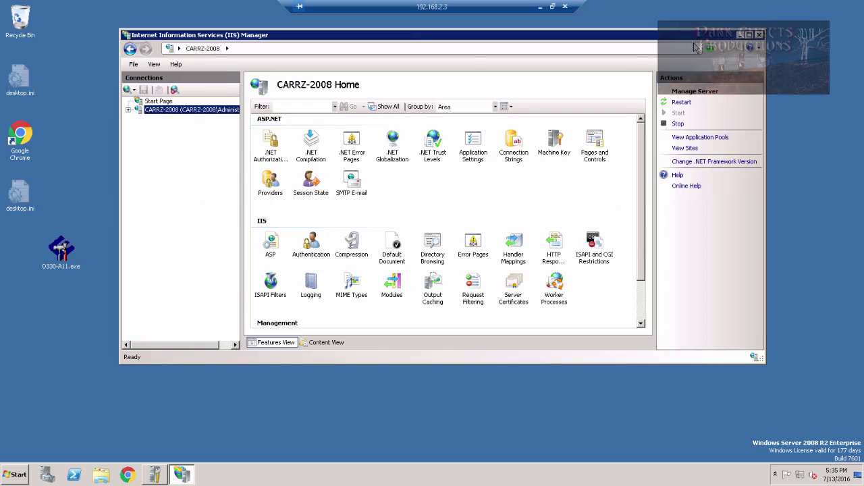
Switch to Windows Explorer and quick-format Local Disk (E:) as NTFS with the volume label Web Media.
click(101, 476)
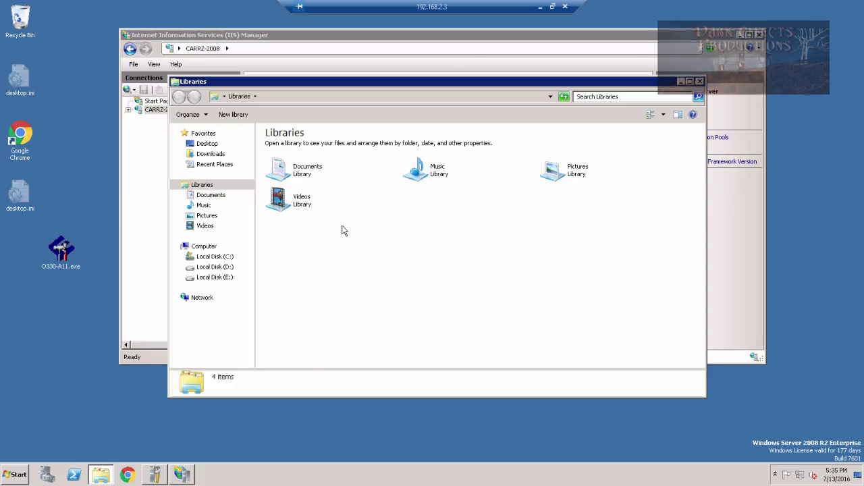
click(223, 279)
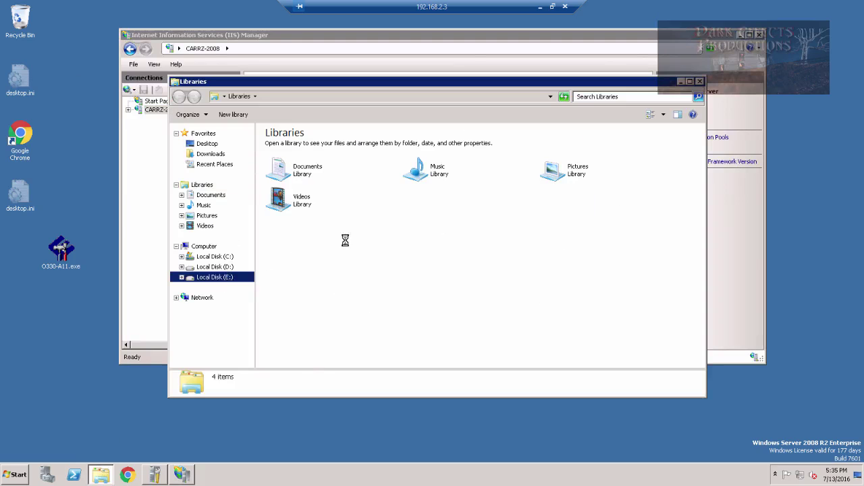
click(459, 245)
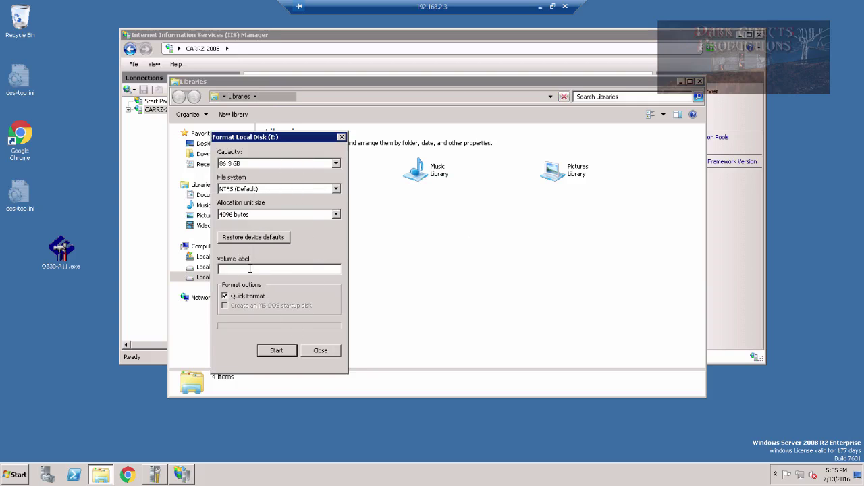
text(Web Media)
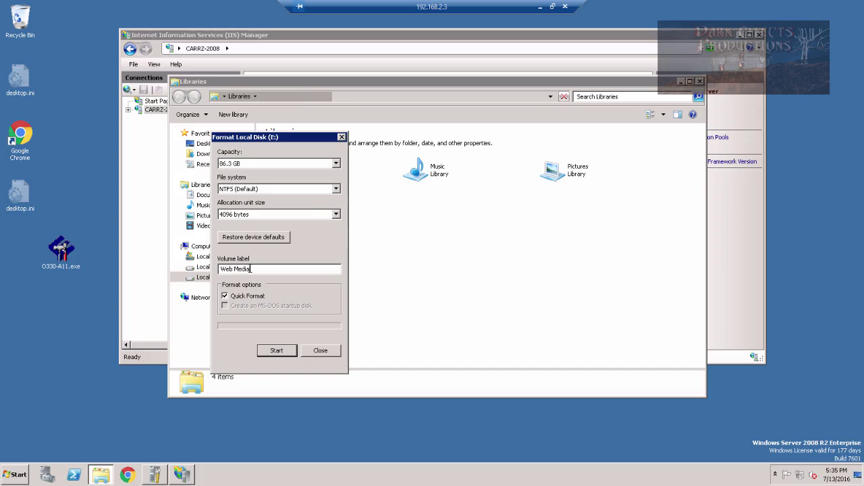
key(Return)
click(465, 239)
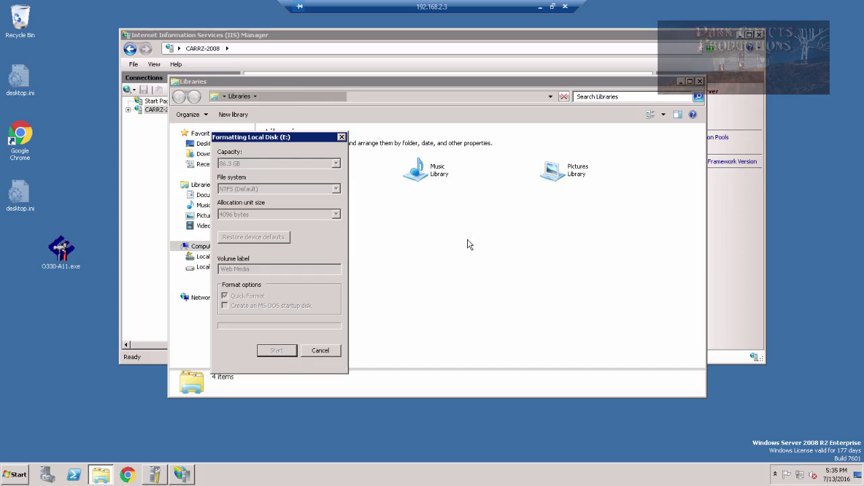
click(502, 242)
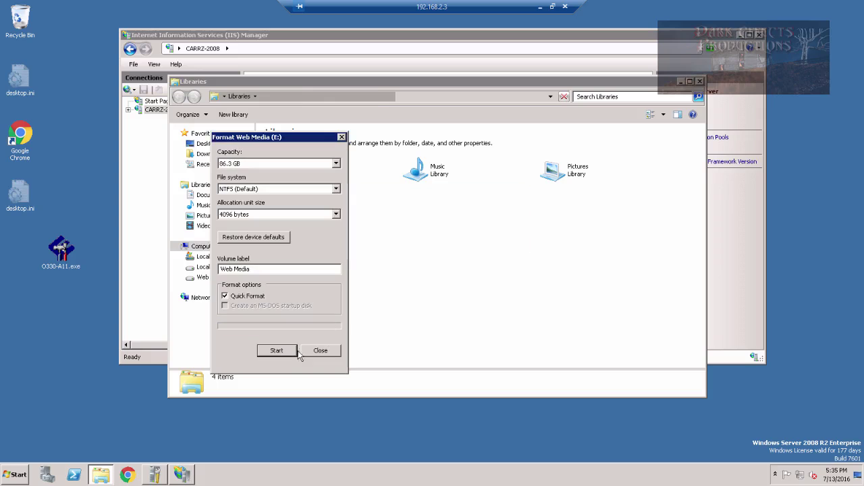
click(320, 351)
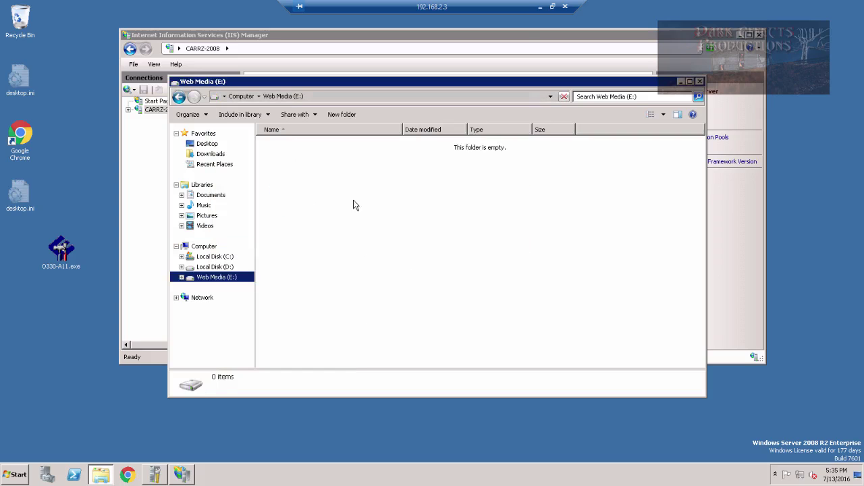
Create a folder named InetPub on the Web Media (E:) drive and open it.
click(342, 114)
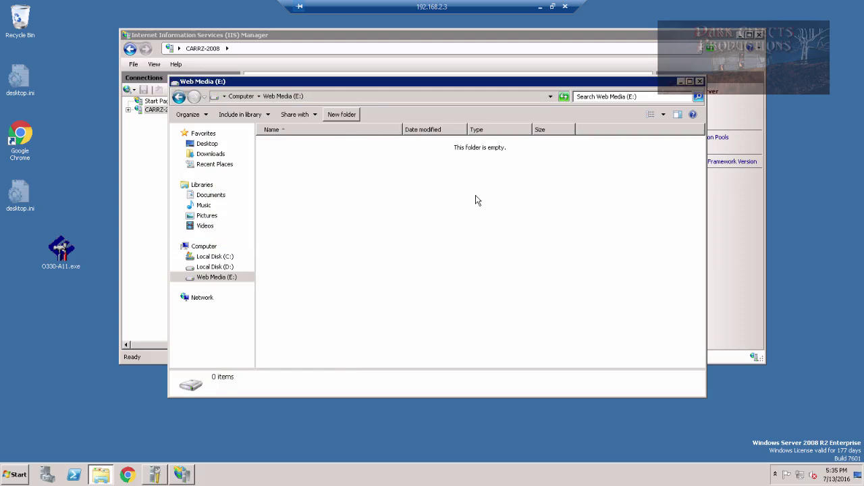
text(InetP)
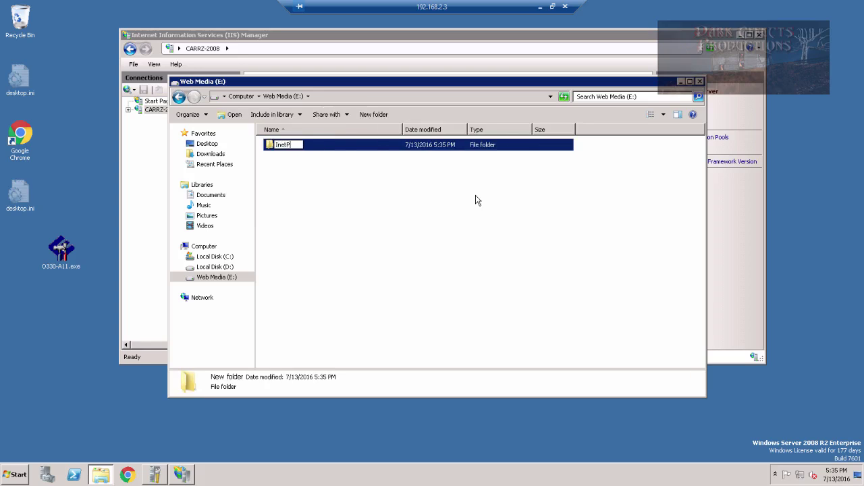
text(ub)
key(Return)
key(Return)
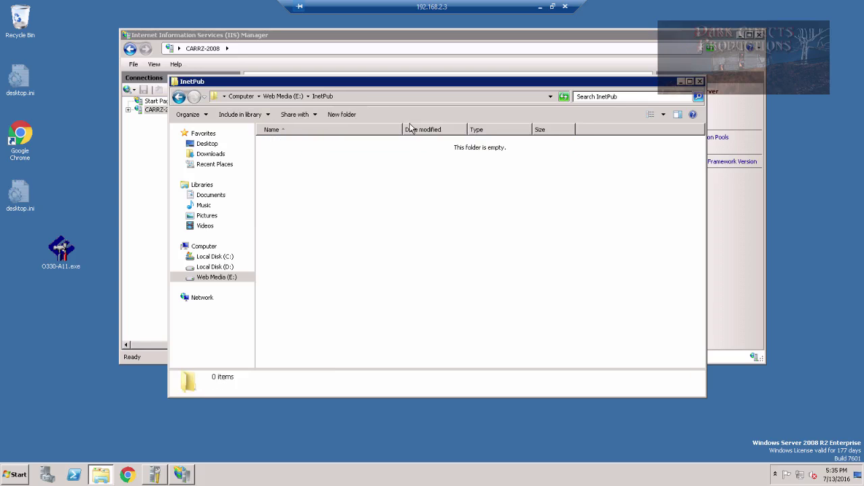
Create a wwwroot folder inside InetPub, open it, and create a folder named media in it.
key(ctrl+shift+n)
text(wwwroot)
key(Return)
key(Return)
click(341, 114)
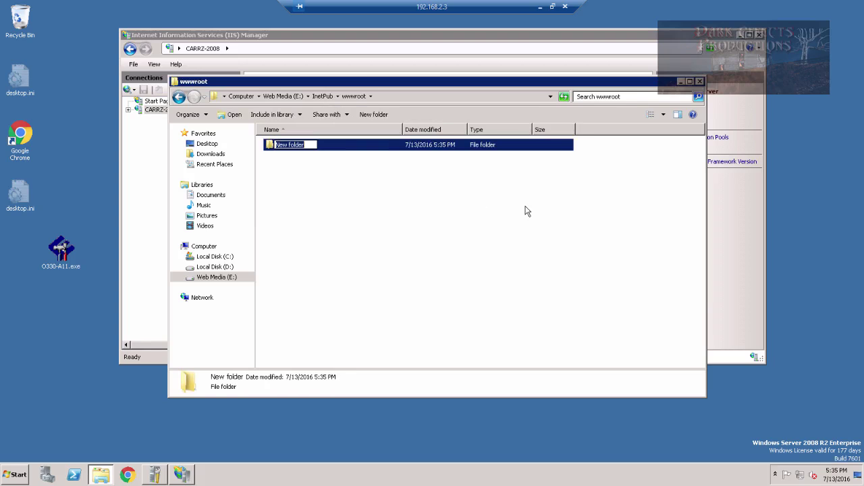
text(media)
key(Return)
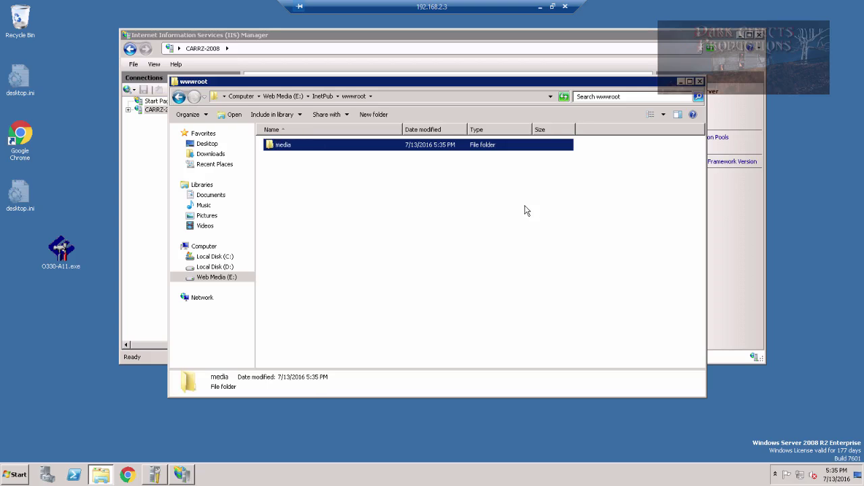
drag(529, 82, 524, 99)
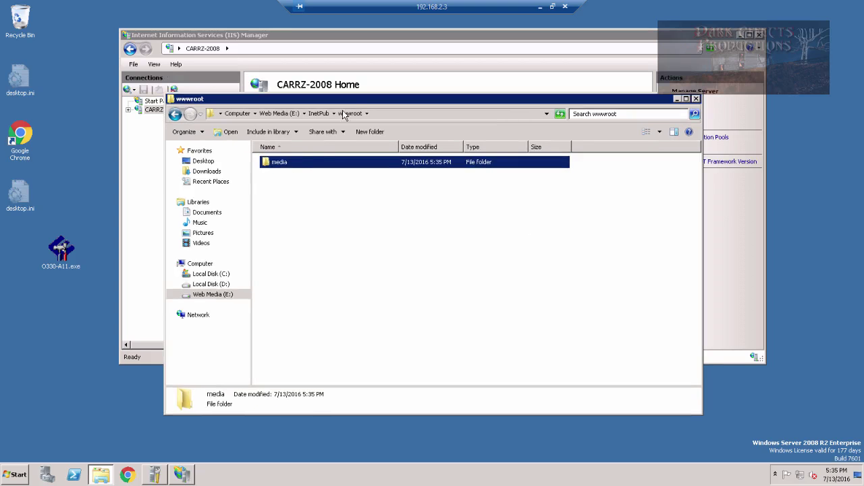
drag(359, 102, 374, 95)
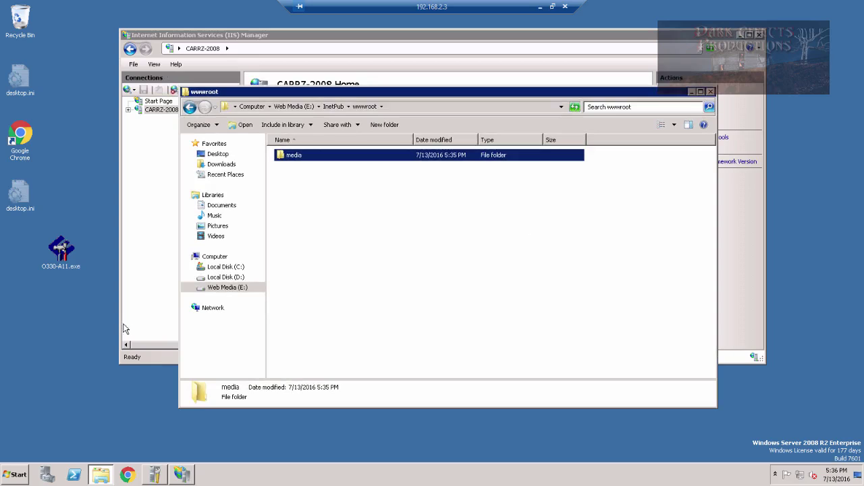
Switch to Notepad and write the ASP line <%response.write "Hello from Dark Effects"%> in a new document.
click(18, 475)
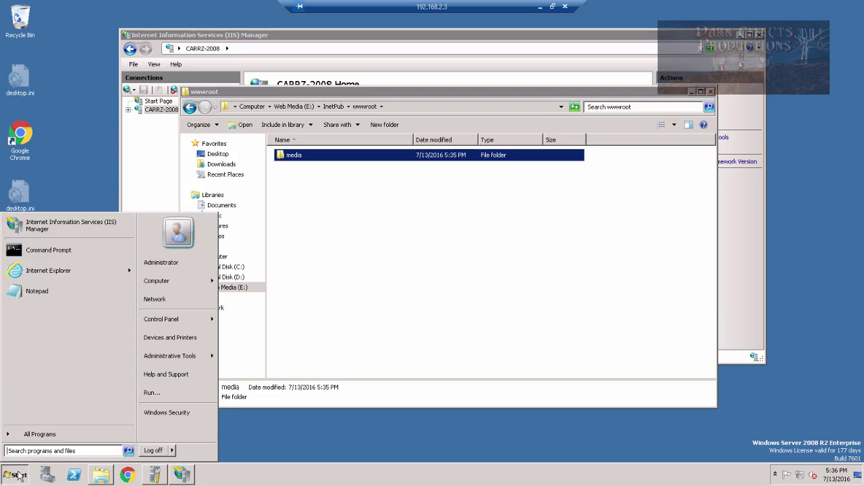
click(40, 294)
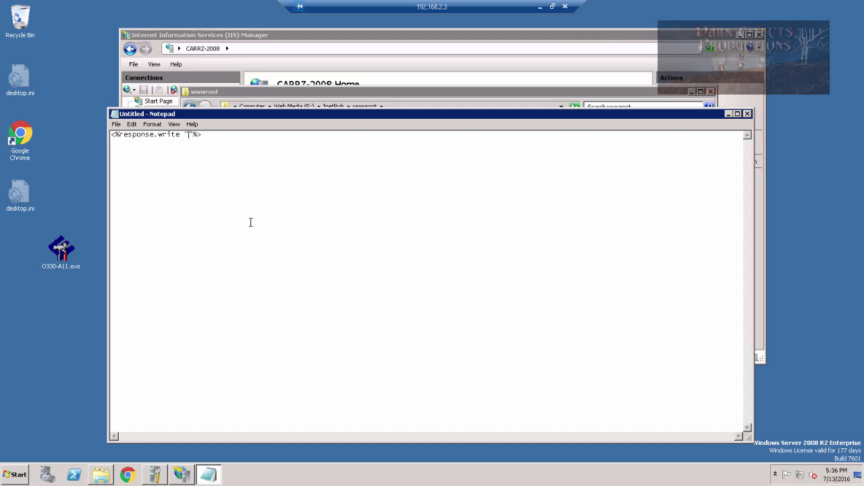
text(Hello from Dark Effe)
key(BackSpace)
key(BackSpace)
key(BackSpace)
text(ffect)
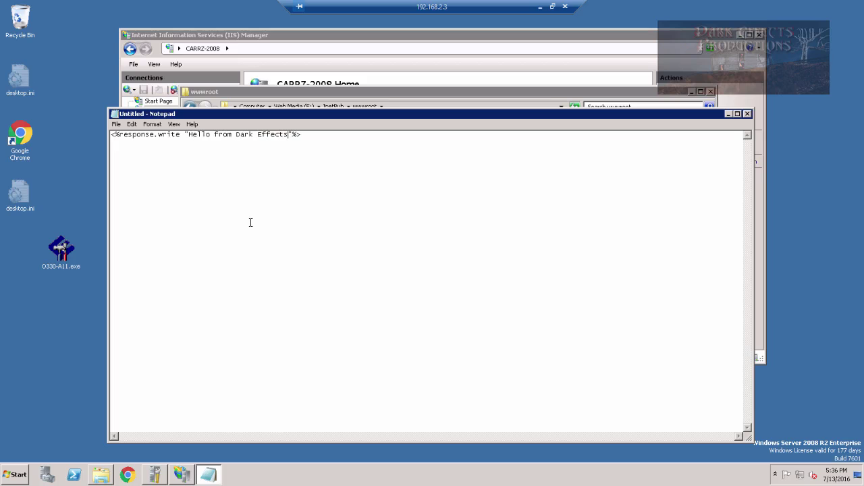
text(s)
Save the document as default.asp in E:\InetPub\wwwroot\media with the file type All Files.
key(ctrl+s)
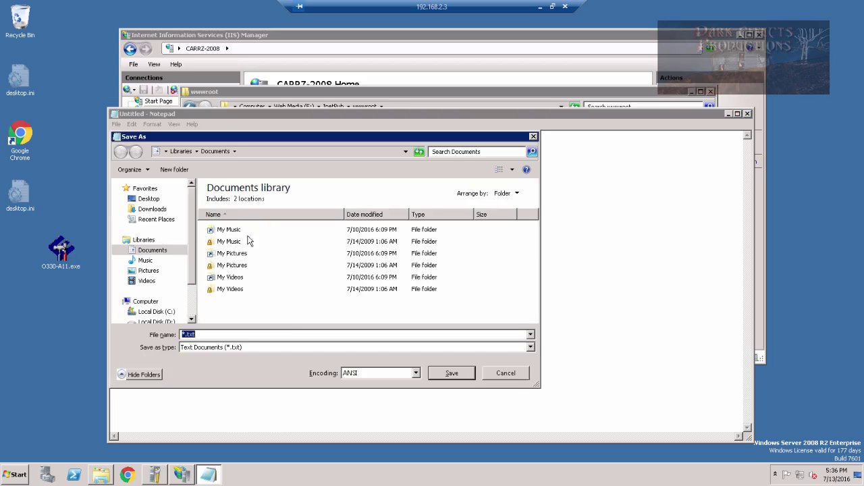
click(155, 286)
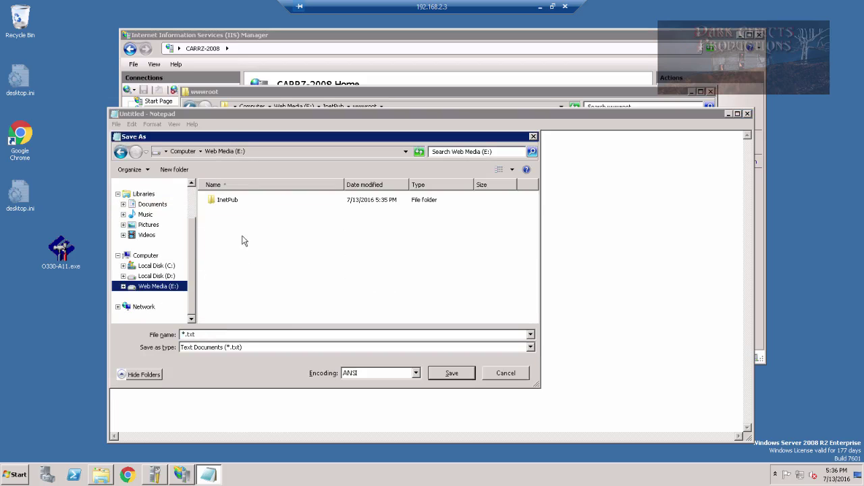
double_click(226, 200)
double_click(225, 200)
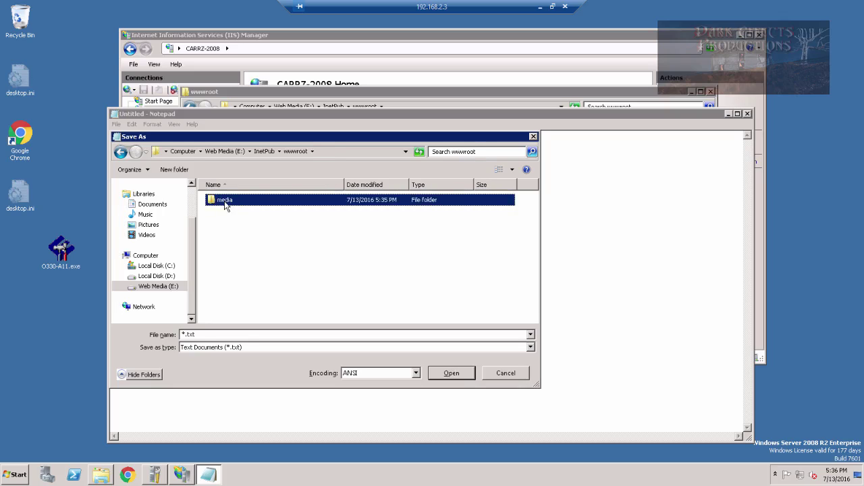
click(217, 334)
text(default.asp)
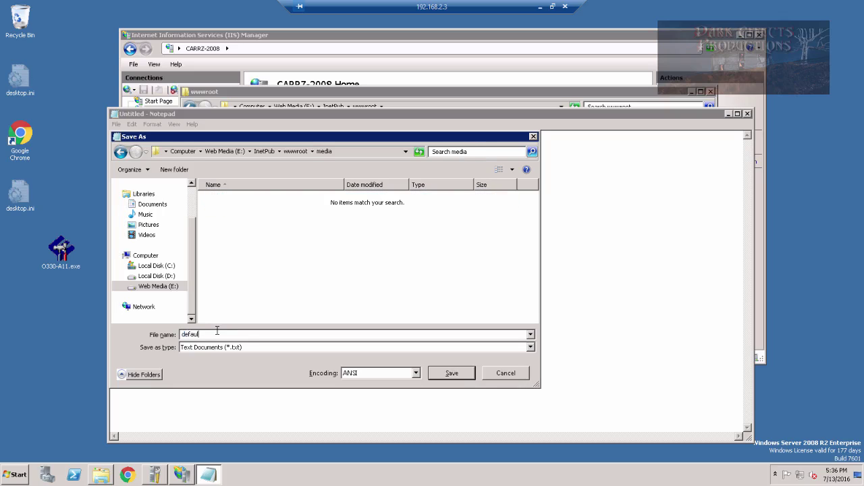
click(256, 347)
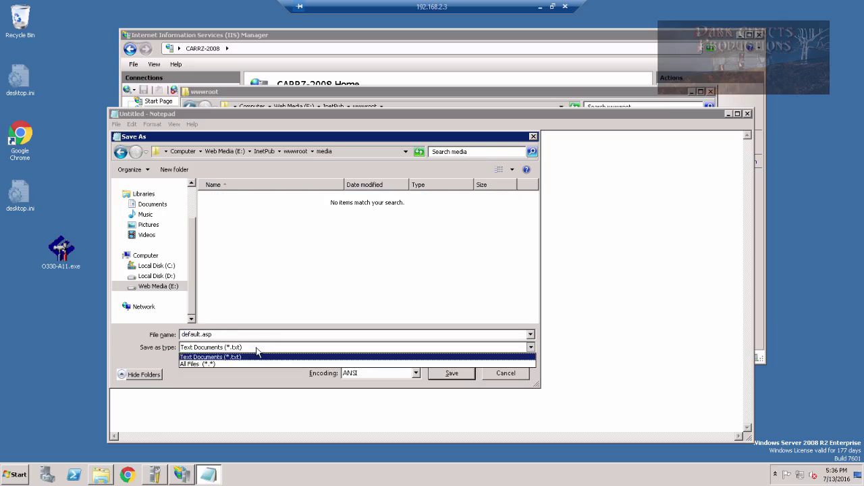
click(221, 365)
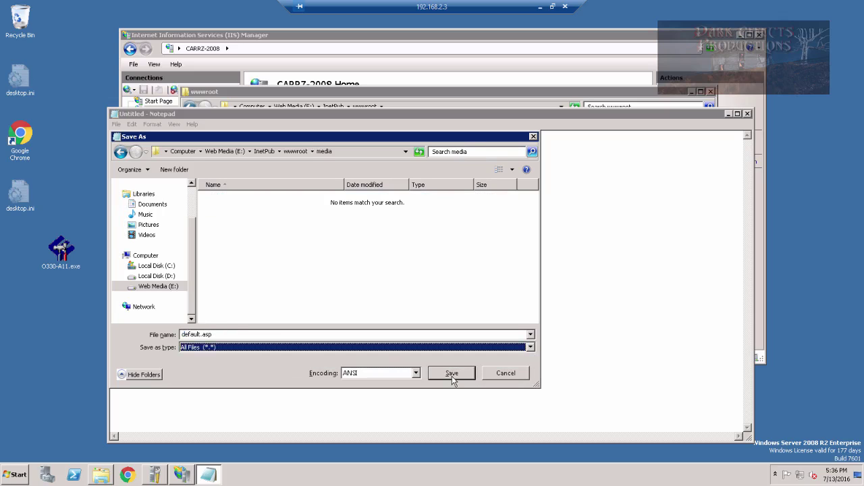
click(451, 374)
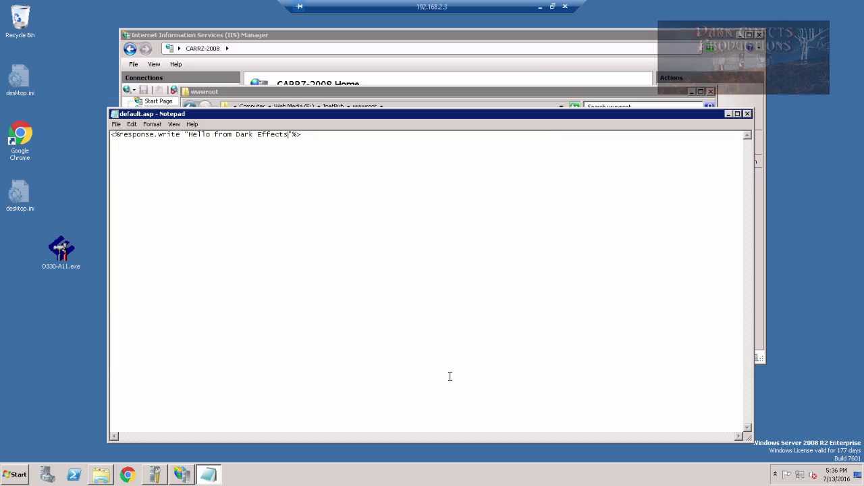
Minimize Notepad, switch to IIS Manager and open the Default Web Site home under the CARRZ-2008 server's sites.
click(728, 114)
drag(608, 96, 637, 177)
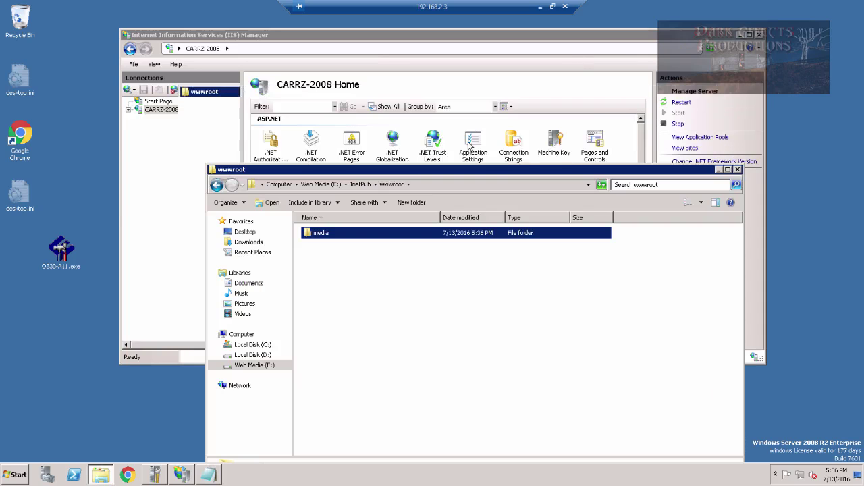
click(127, 109)
click(139, 128)
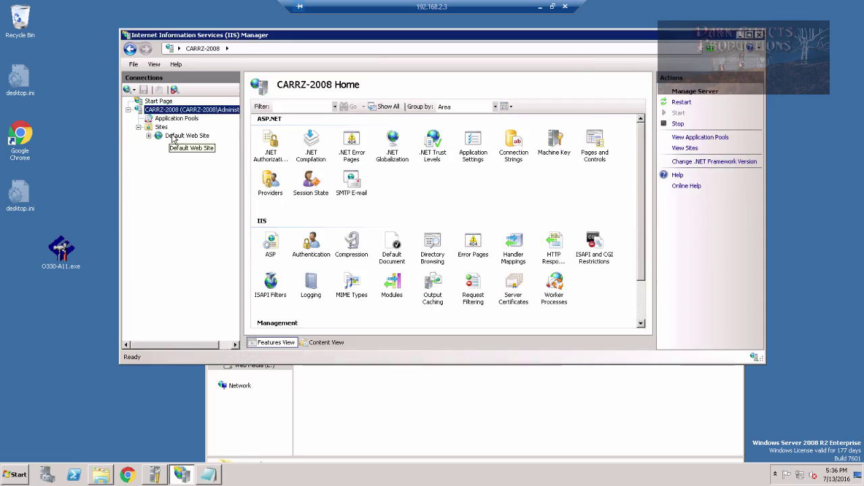
click(175, 137)
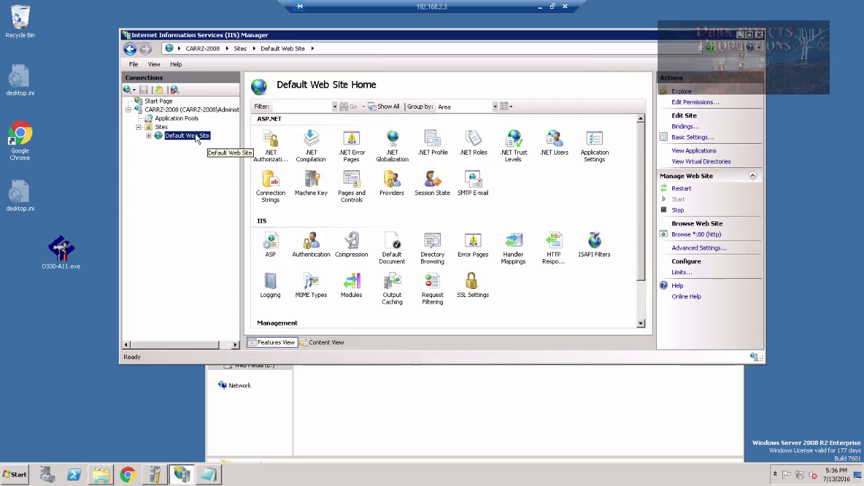
Set the Default Web Site's physical path to E:\InetPub\wwwroot\media and test its connection settings.
click(695, 138)
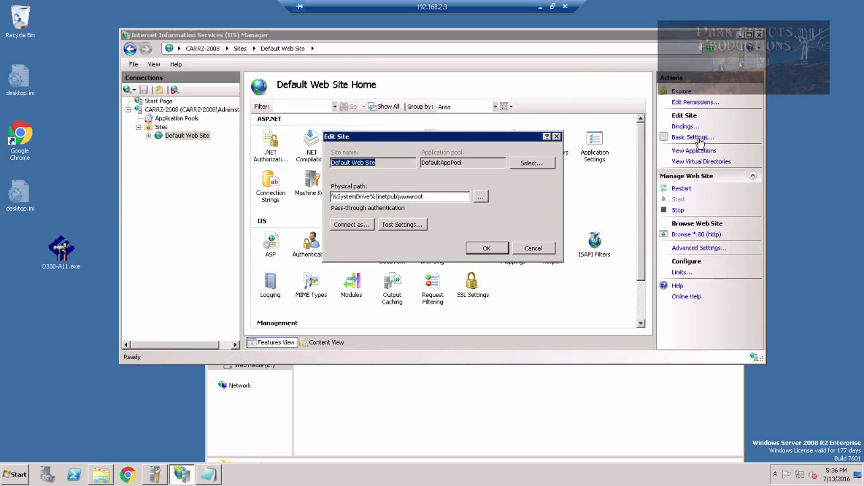
click(478, 198)
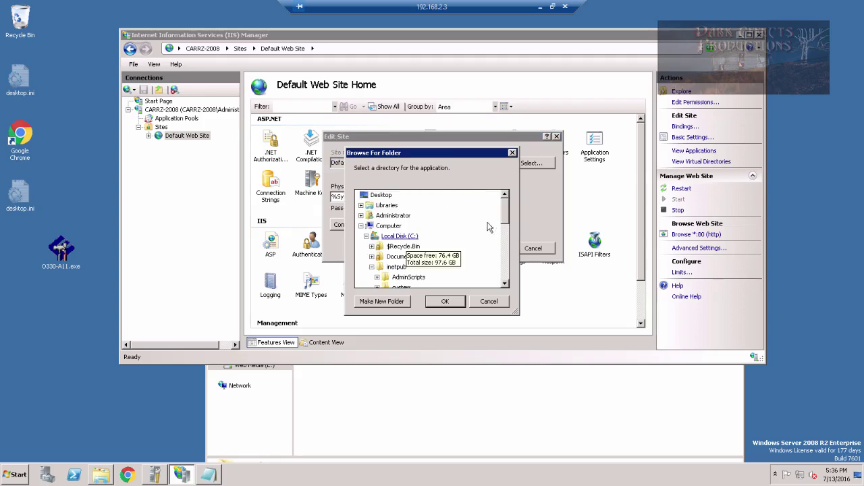
drag(508, 213, 367, 216)
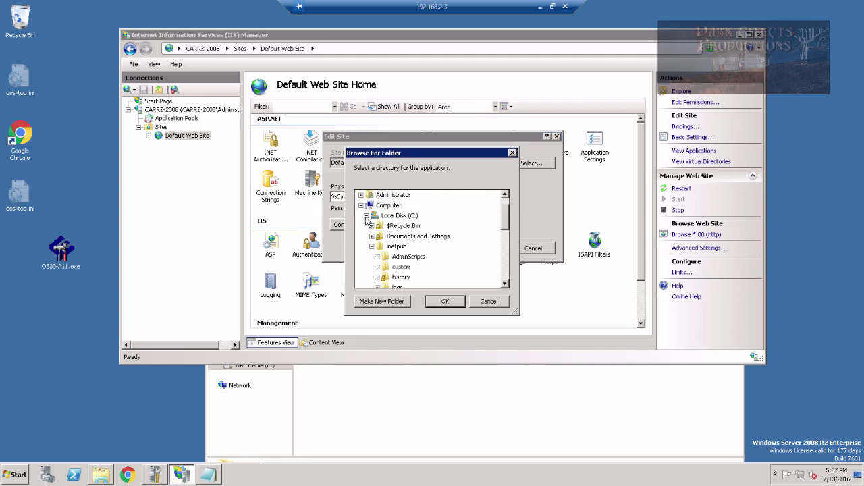
click(366, 216)
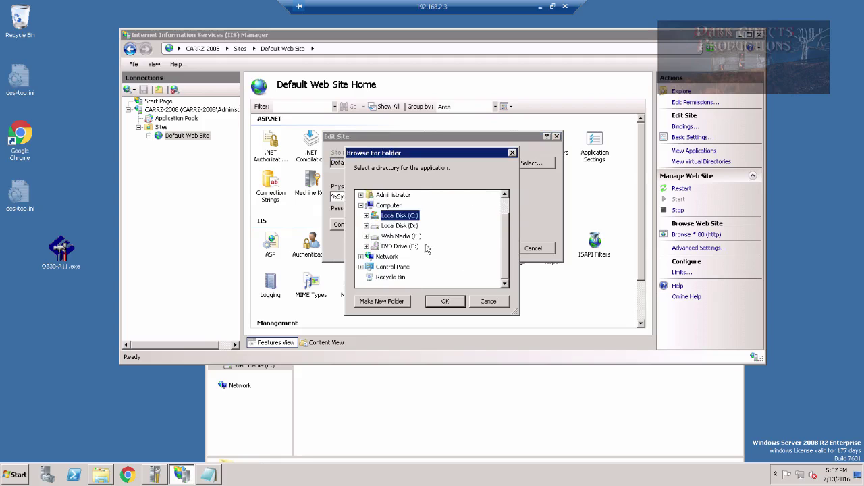
click(365, 236)
click(405, 266)
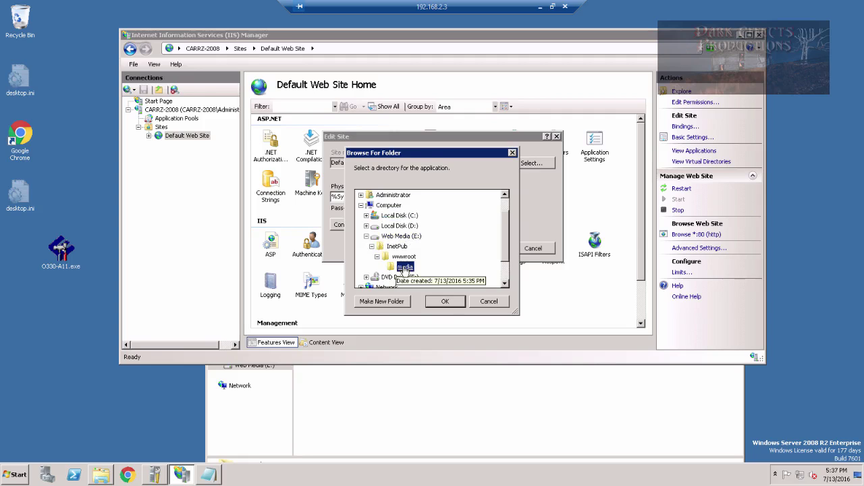
click(445, 302)
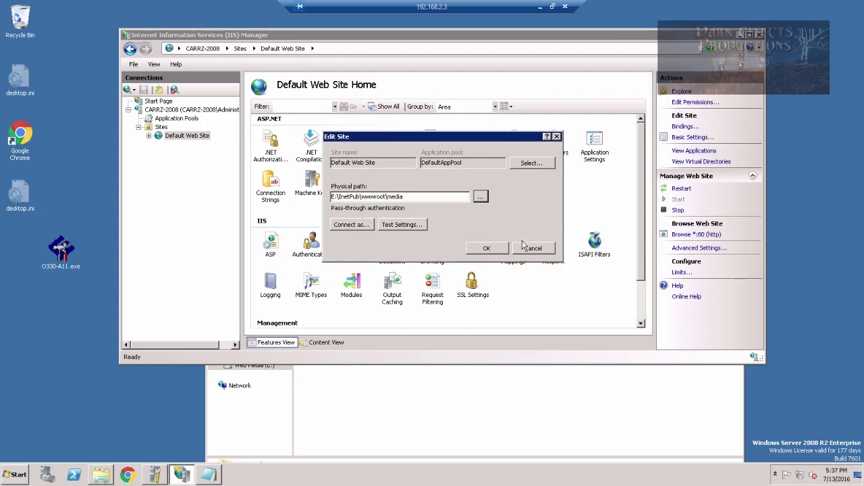
click(401, 225)
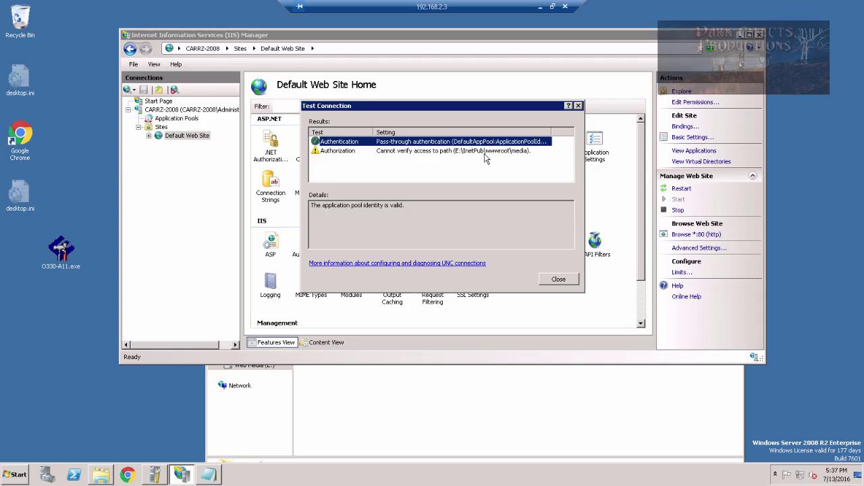
click(558, 279)
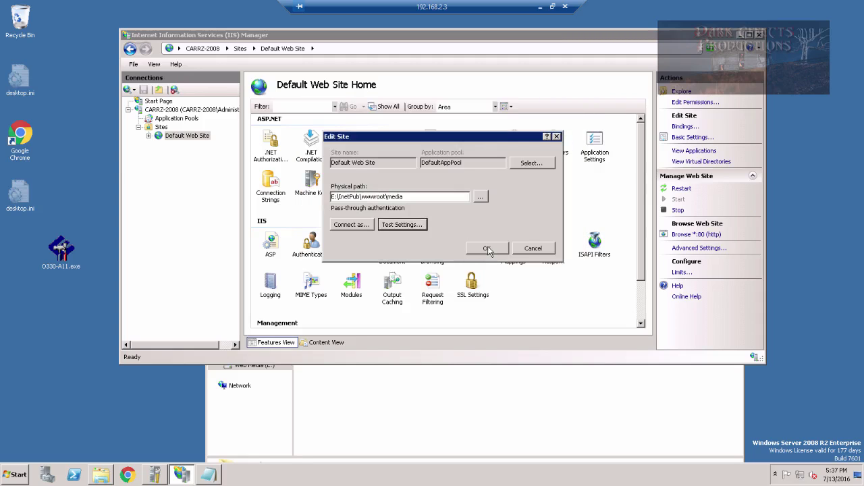
Set the site to connect as the specific user administrator, entering and confirming the account password.
click(348, 225)
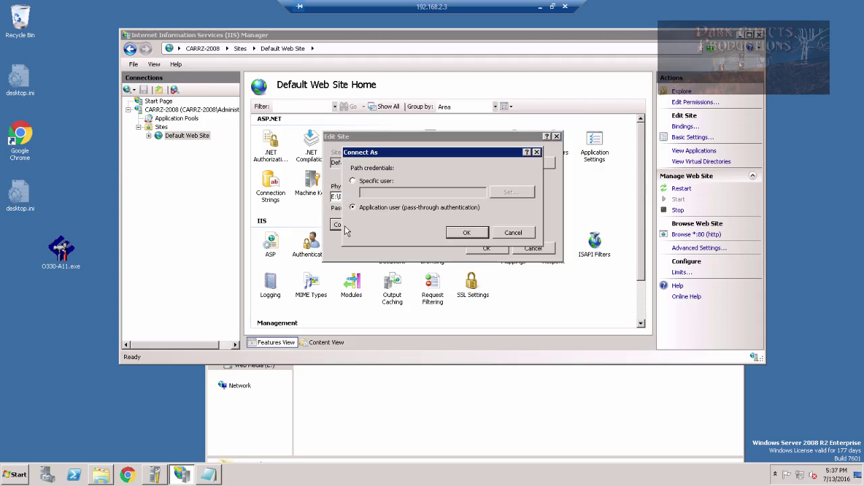
click(353, 181)
click(506, 194)
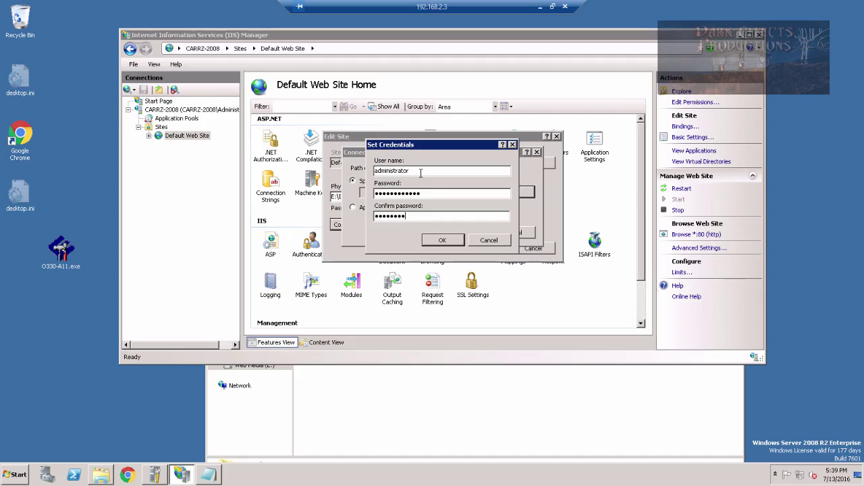
click(442, 240)
click(467, 234)
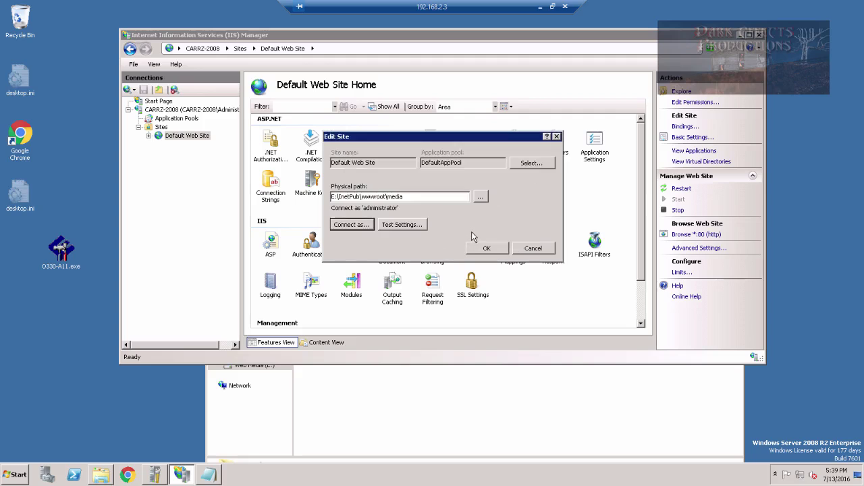
Retest the site's connection with the specified user credentials and apply the Edit Site settings.
click(401, 224)
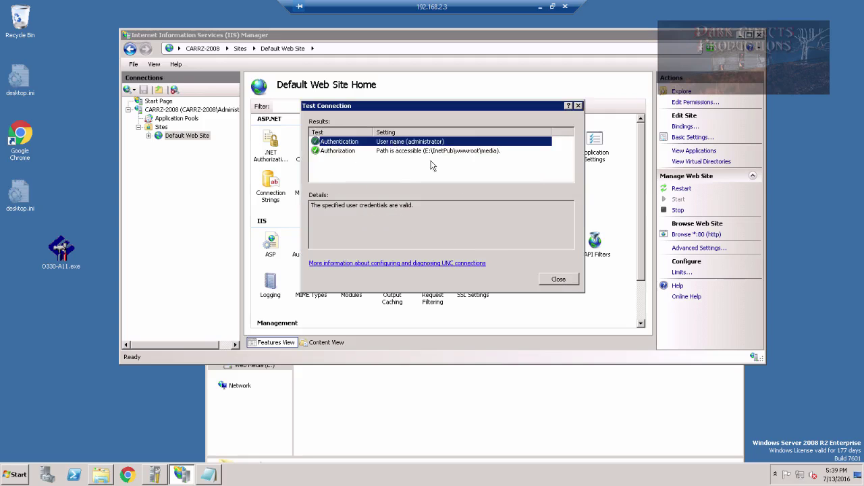
click(557, 280)
click(490, 249)
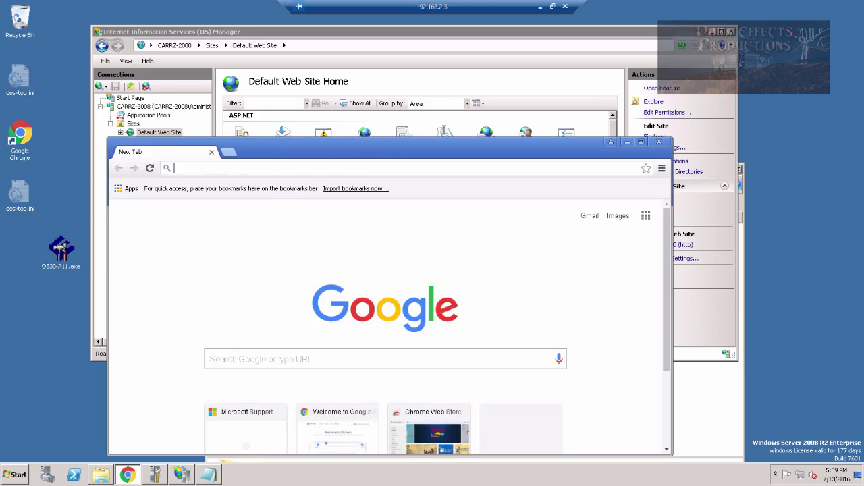
Switch to Google Chrome and load 192.168.2.3 to check the web site's default page.
text(192.168.2.3)
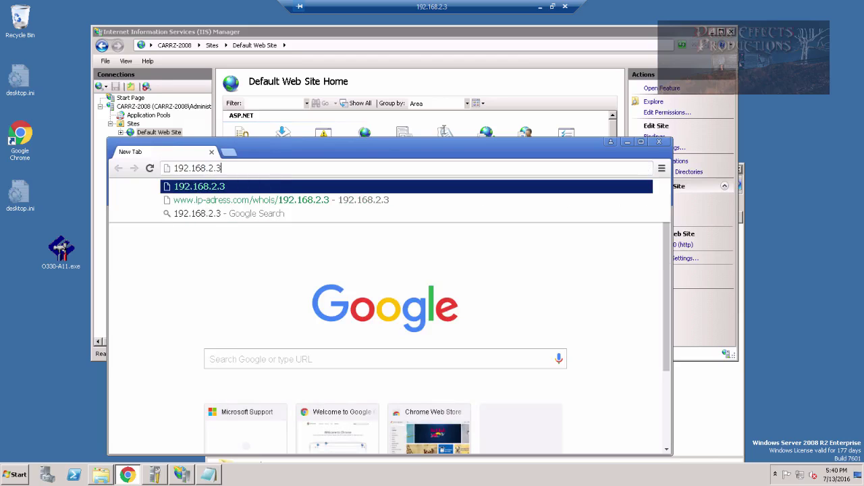
key(Return)
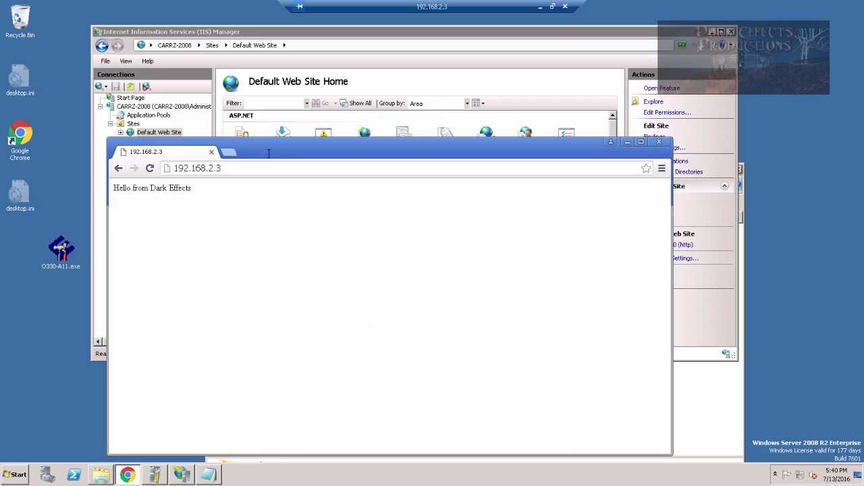
drag(322, 146, 395, 65)
click(456, 413)
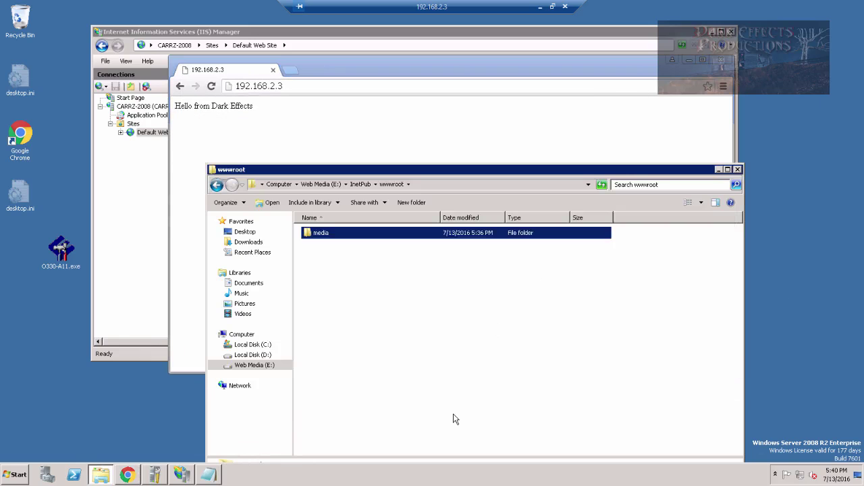
drag(412, 156, 370, 108)
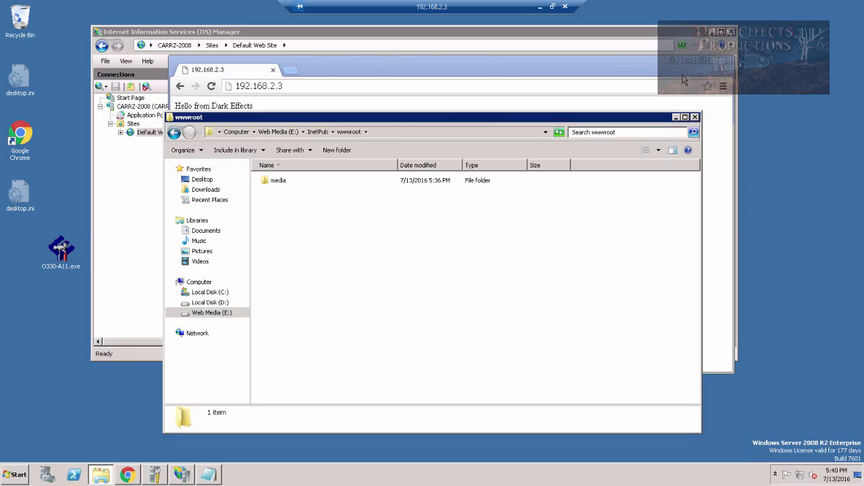
click(621, 67)
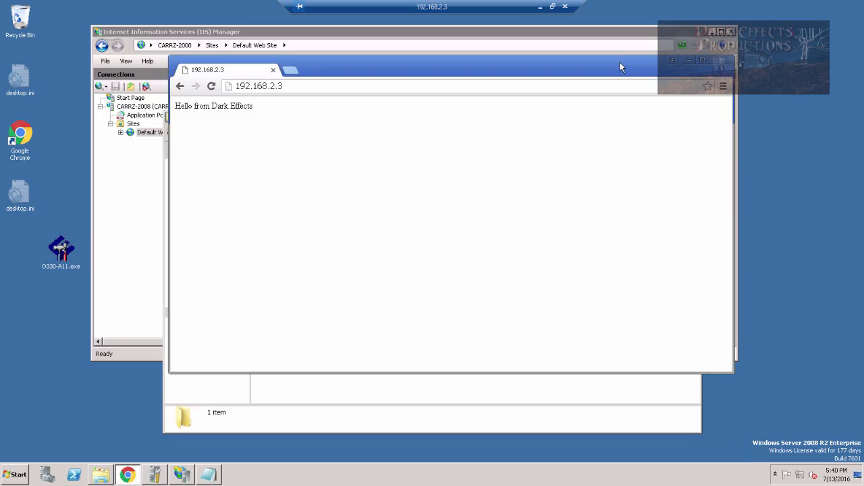